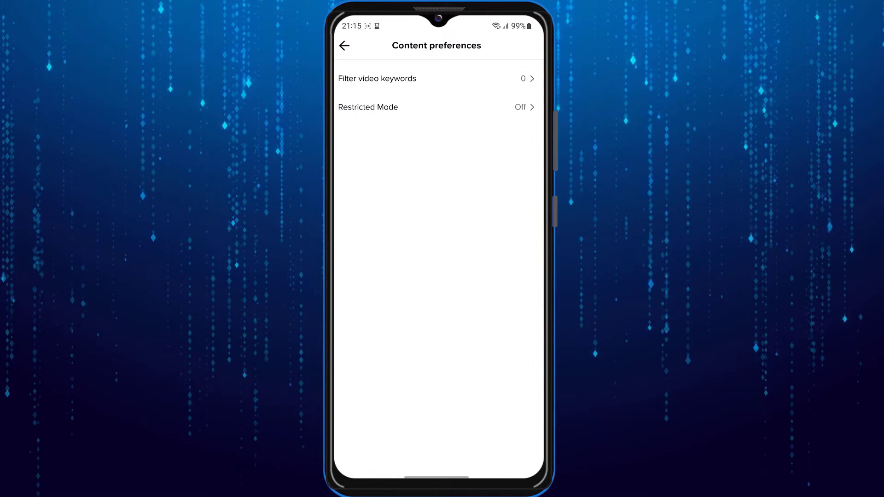
# View the Restricted Mode page, leave it off, and back out to the profile.
pyautogui.click(436, 108)
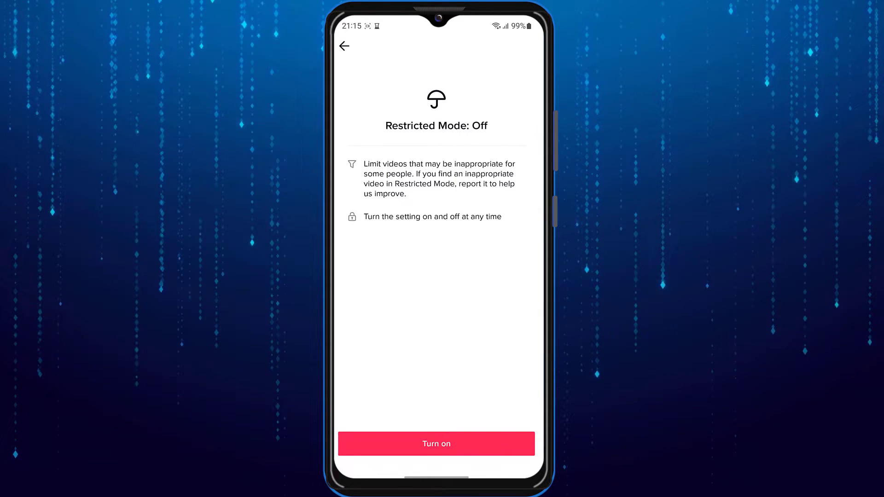
pyautogui.moveTo(536, 280); pyautogui.dragTo(487, 313)
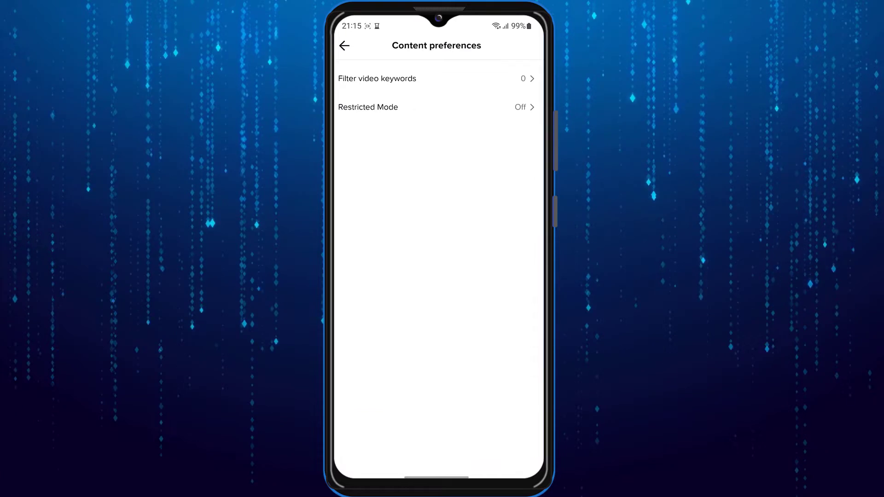
pyautogui.moveTo(535, 259); pyautogui.dragTo(487, 277)
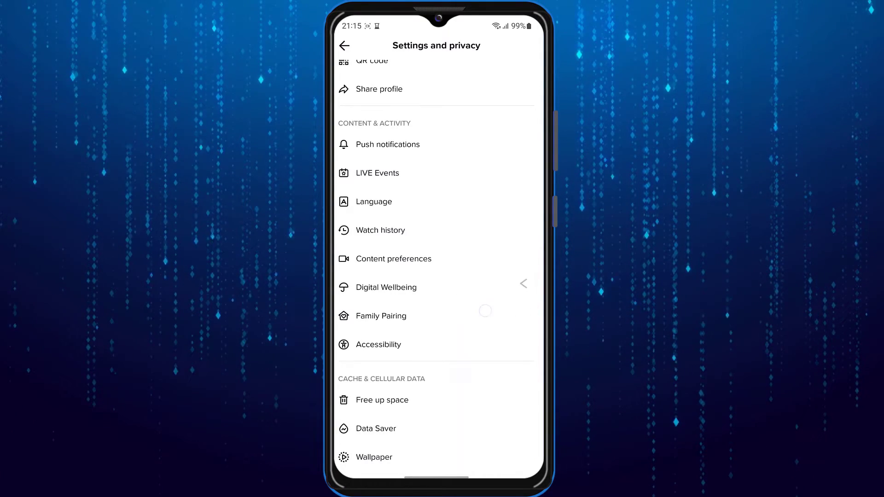
pyautogui.moveTo(535, 311); pyautogui.dragTo(487, 311)
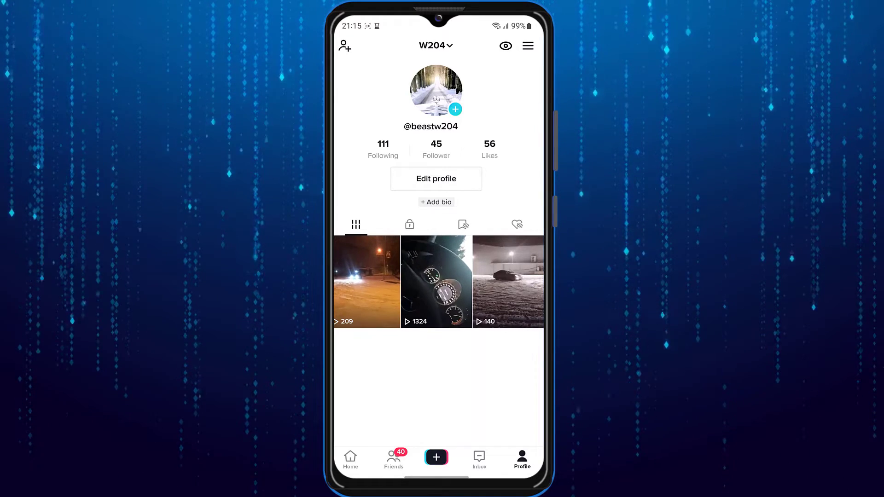
# Open Report a problem from the Support section of Settings and privacy.
pyautogui.click(528, 46)
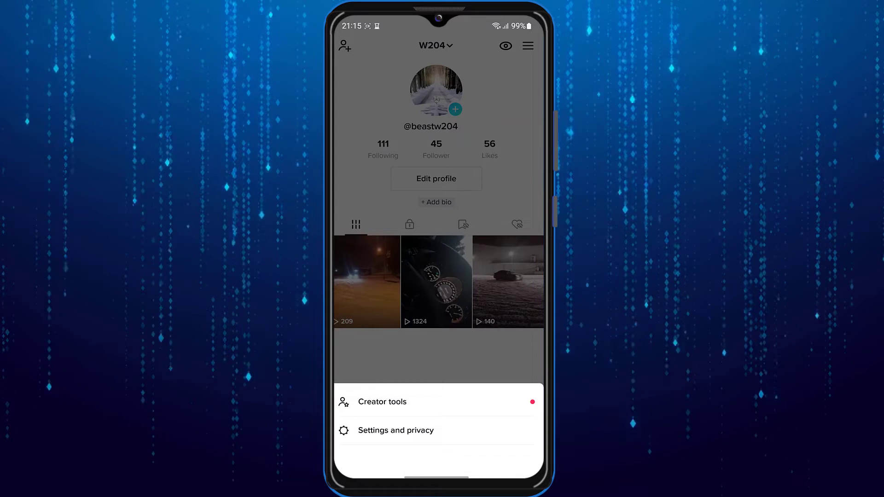
pyautogui.click(439, 276)
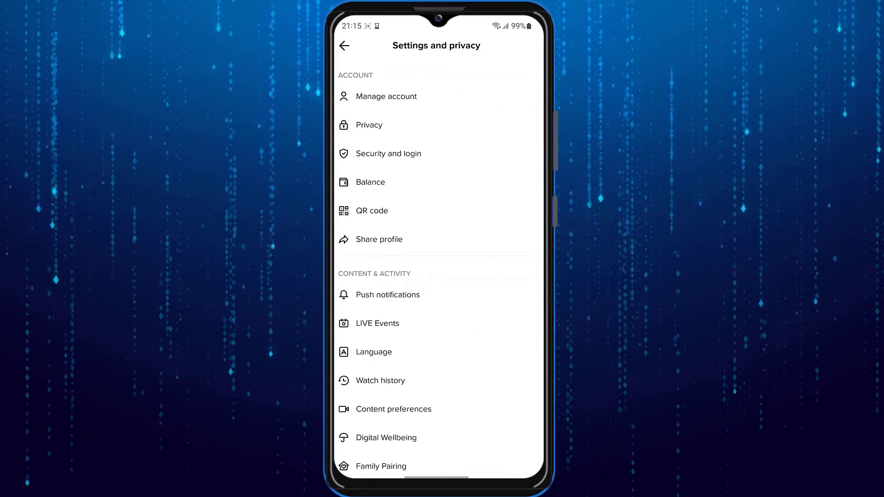
pyautogui.scroll(-10, 439, 276)
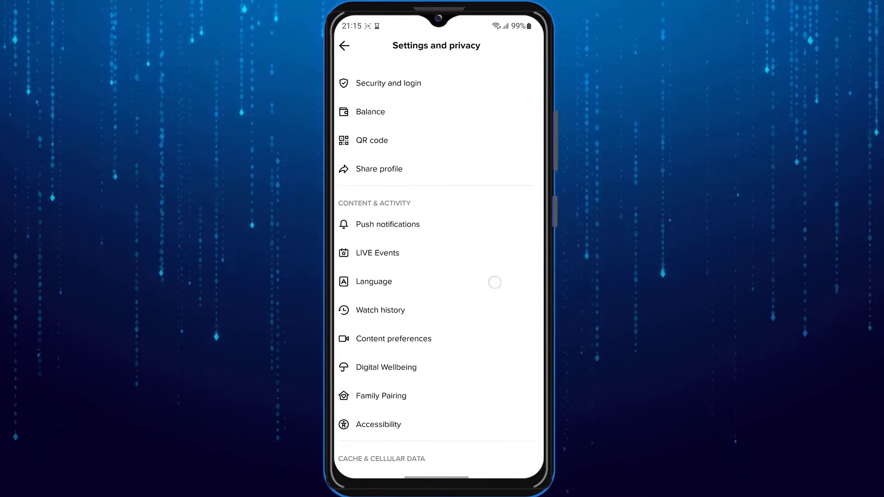
pyautogui.scroll(-4, 439, 276)
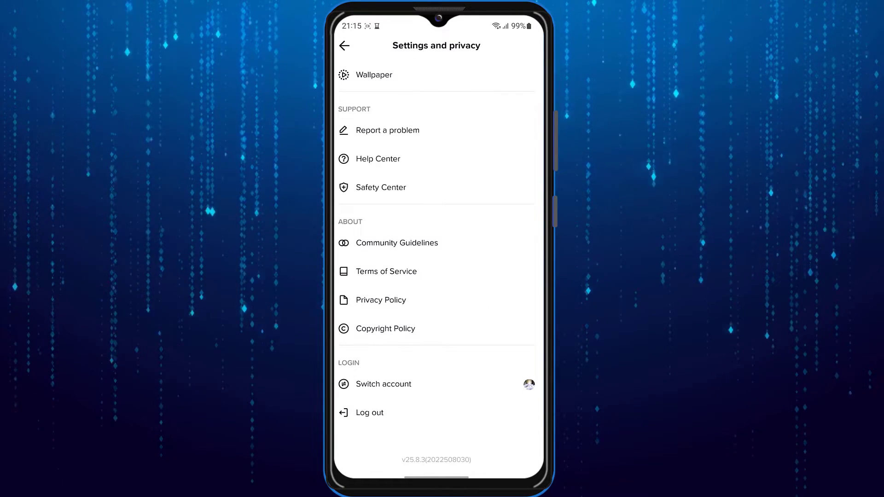
pyautogui.click(474, 133)
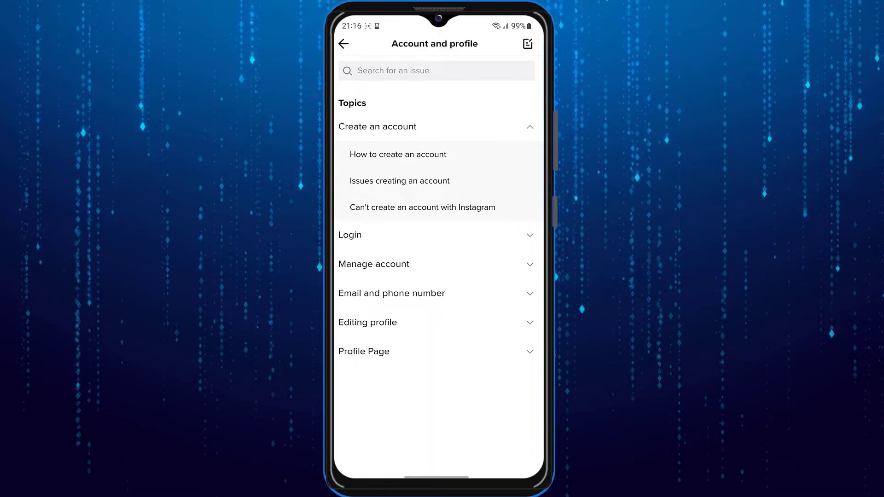
# Choose the Other topic under Profile Page and open 'Need more help?'.
pyautogui.click(461, 354)
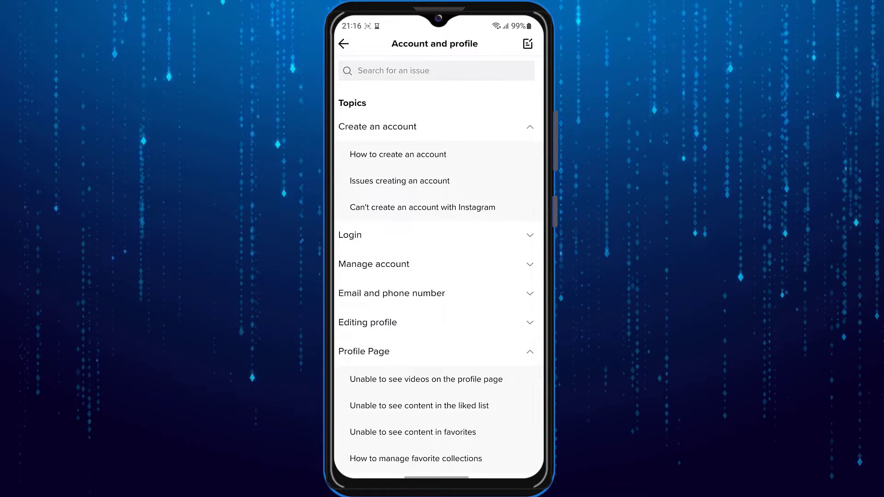
pyautogui.scroll(-1, 527, 248)
pyautogui.click(456, 460)
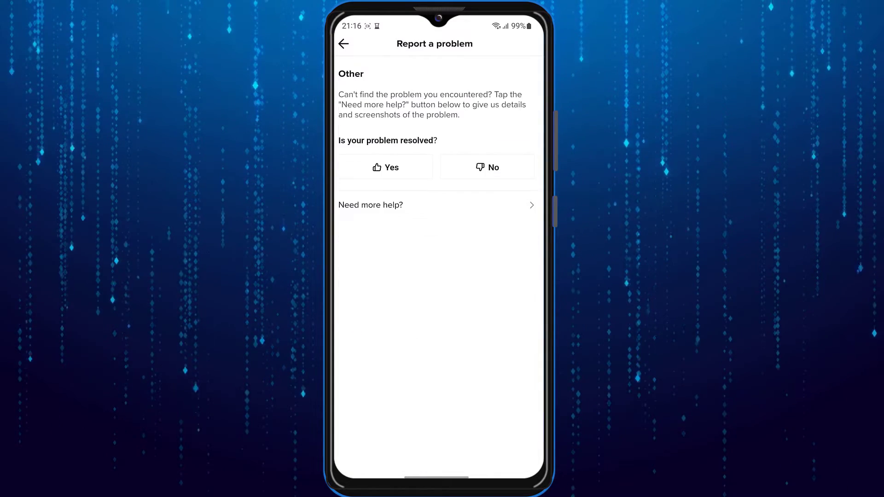
pyautogui.click(392, 205)
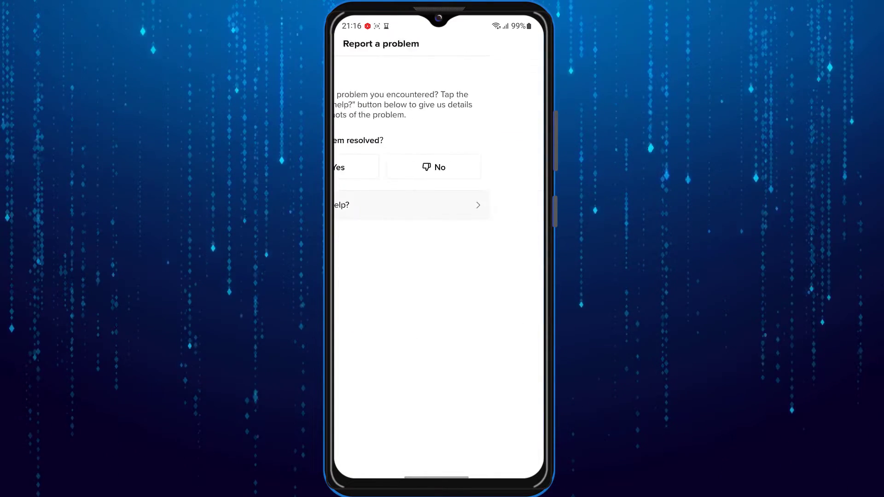